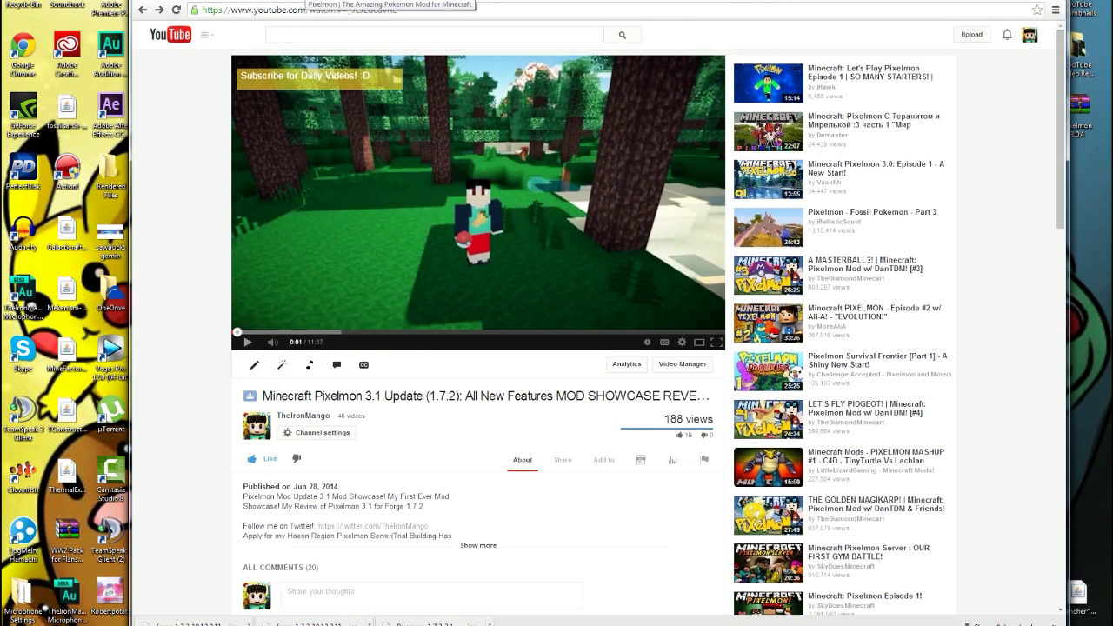
Open the Pixelmon downloads page and the Minecraft Forge downloads page.
{"action": "left_click", "coordinate": [313, 2]}
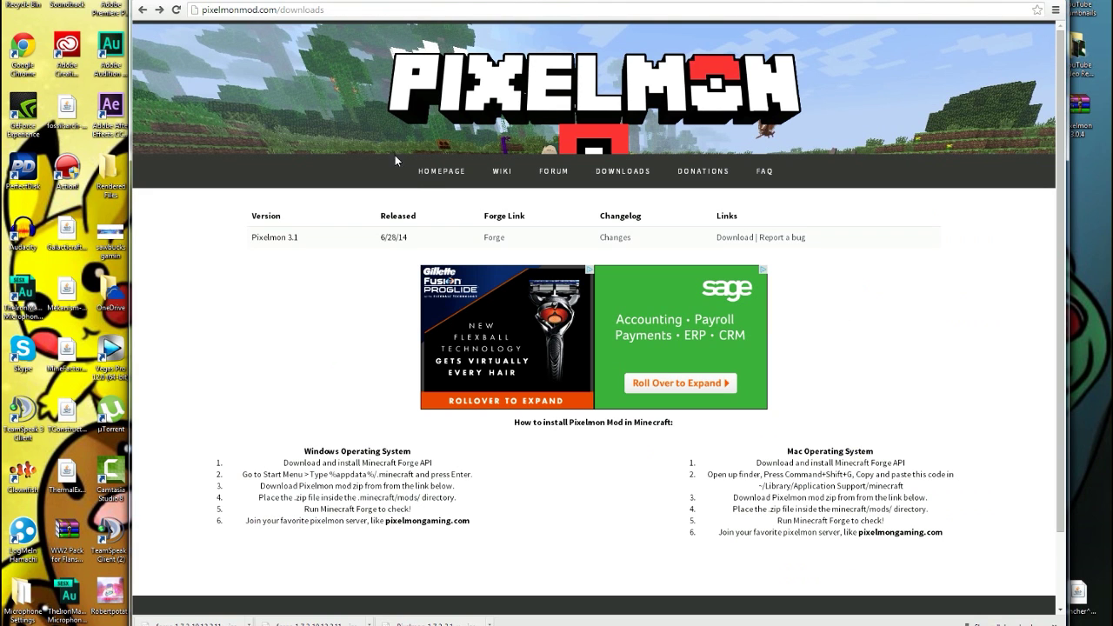
{"action": "left_click", "coordinate": [385, 3]}
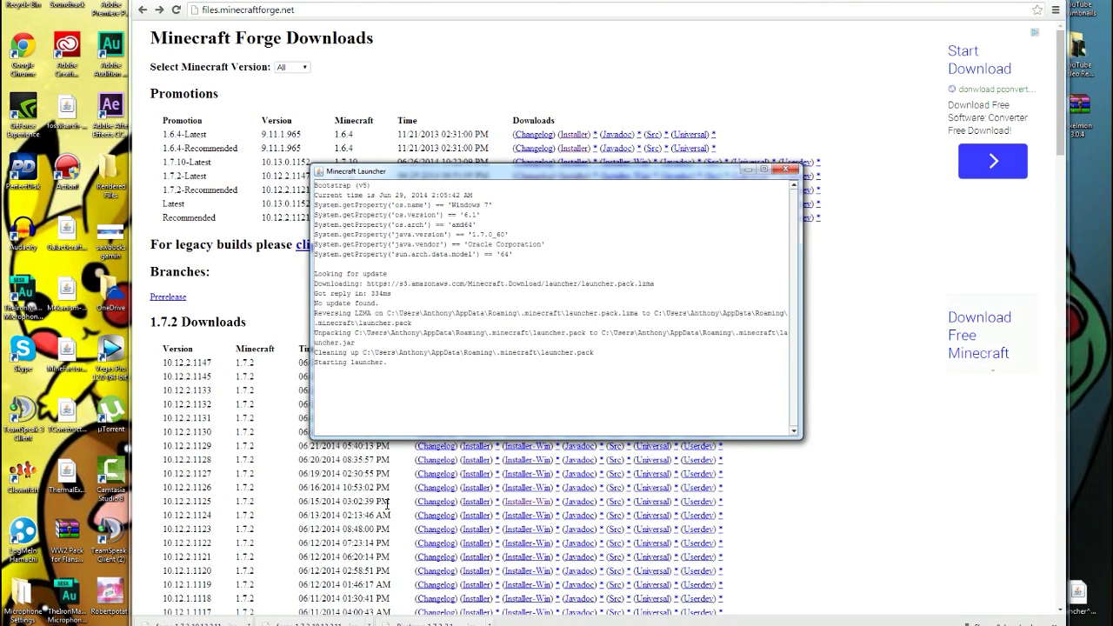
Check the version used by the 1.7.2 launcher profile, then run Minecraft with it once and quit the game.
{"action": "left_click", "coordinate": [405, 483]}
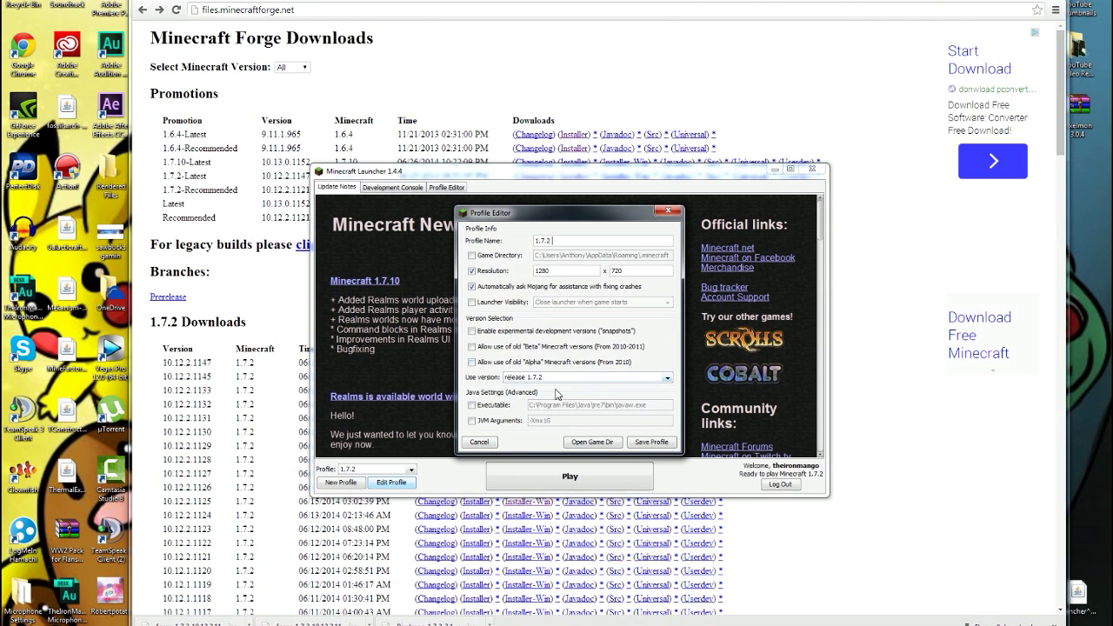
{"action": "left_click", "coordinate": [668, 211]}
{"action": "left_click", "coordinate": [628, 474]}
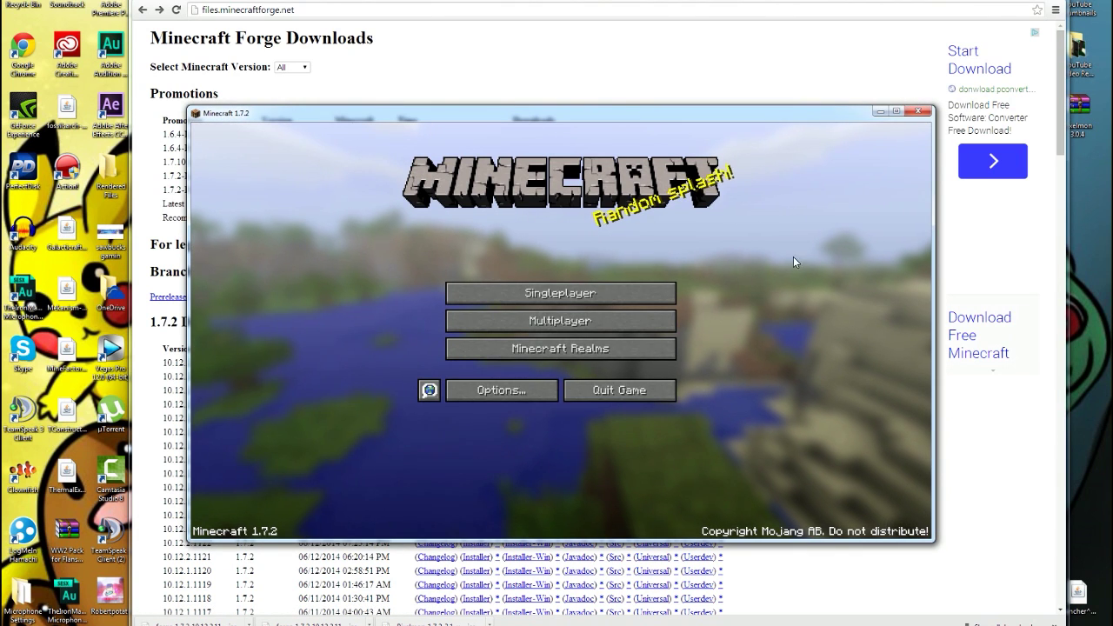
{"action": "left_click", "coordinate": [917, 111]}
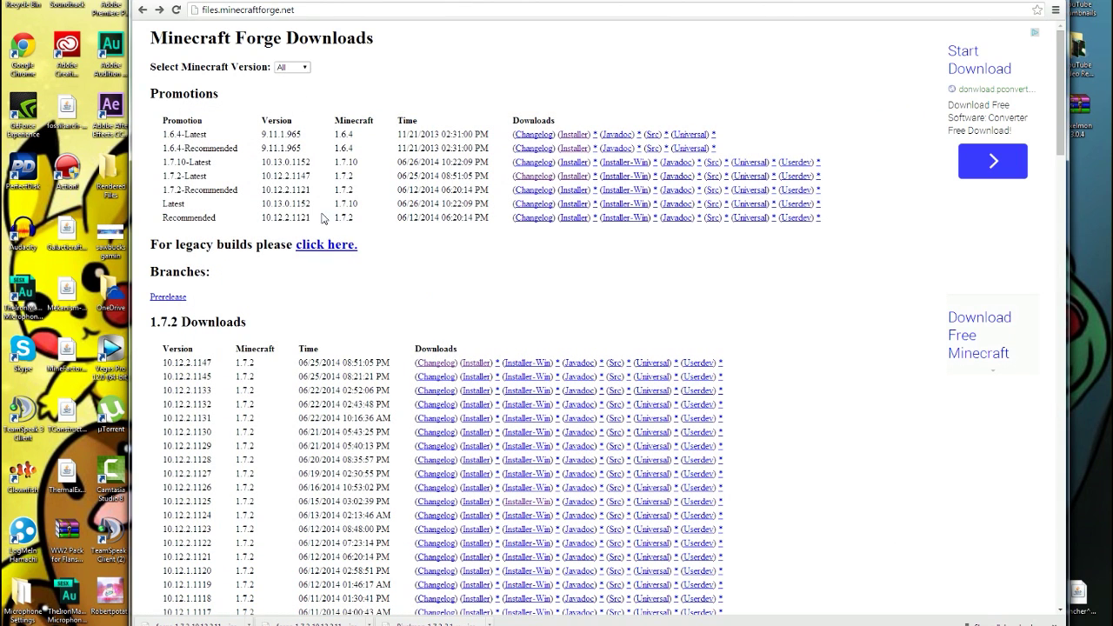
Download the Forge 1.7.2-10.12.2.1147 installer, skipping the ad page and keeping the flagged file.
{"action": "left_click", "coordinate": [477, 368]}
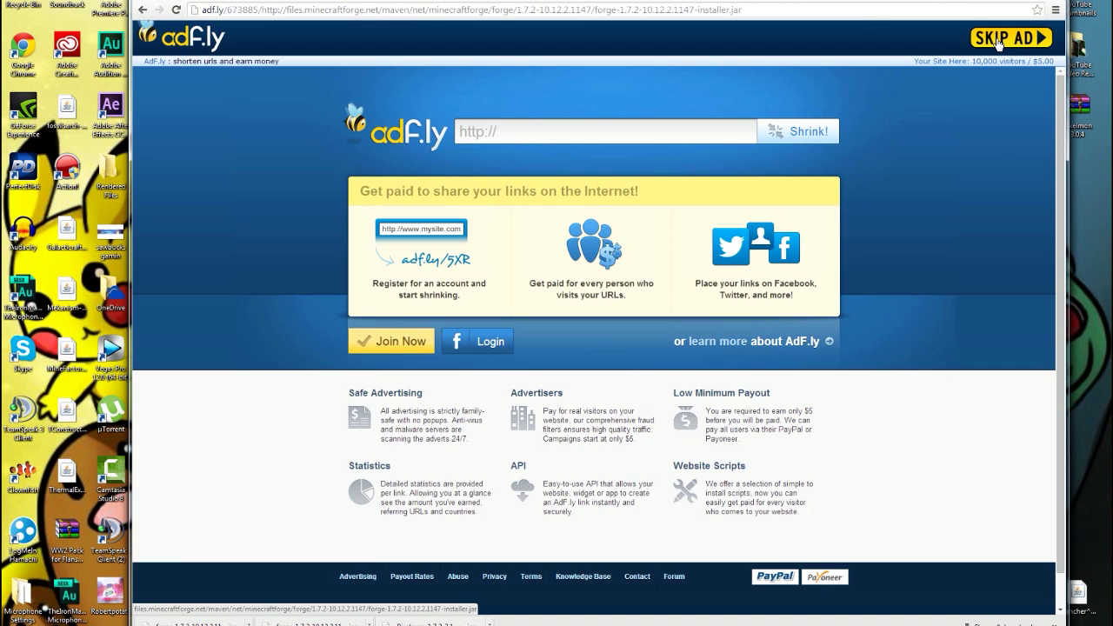
{"action": "left_click", "coordinate": [999, 41]}
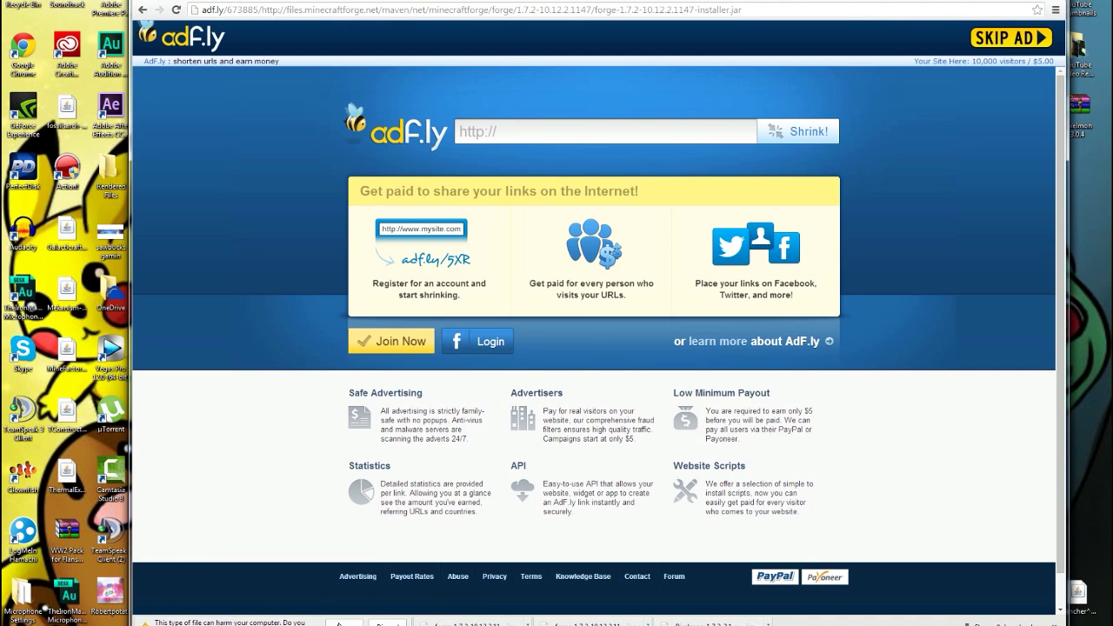
{"action": "left_click", "coordinate": [338, 622]}
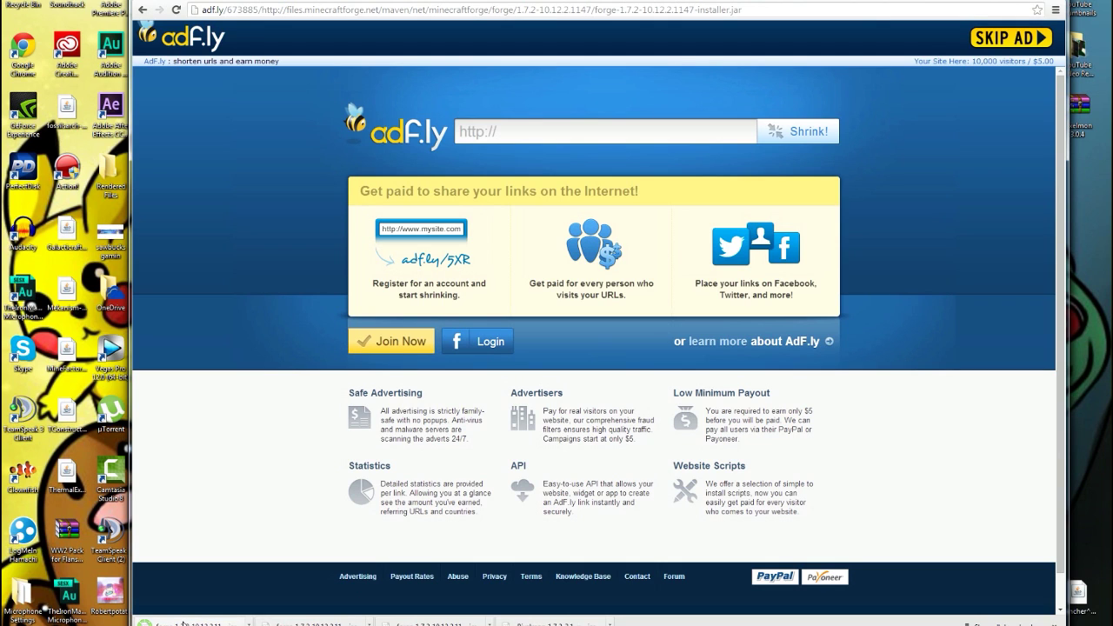
Run the downloaded Forge installer to install the client profile.
{"action": "left_click", "coordinate": [174, 622]}
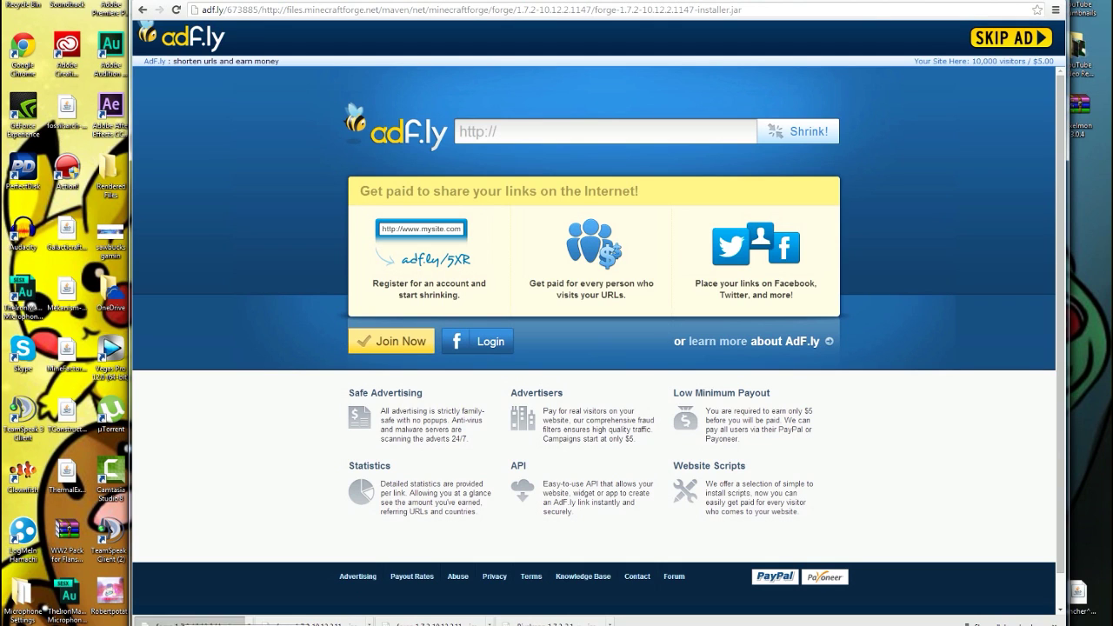
{"action": "left_click", "coordinate": [541, 379]}
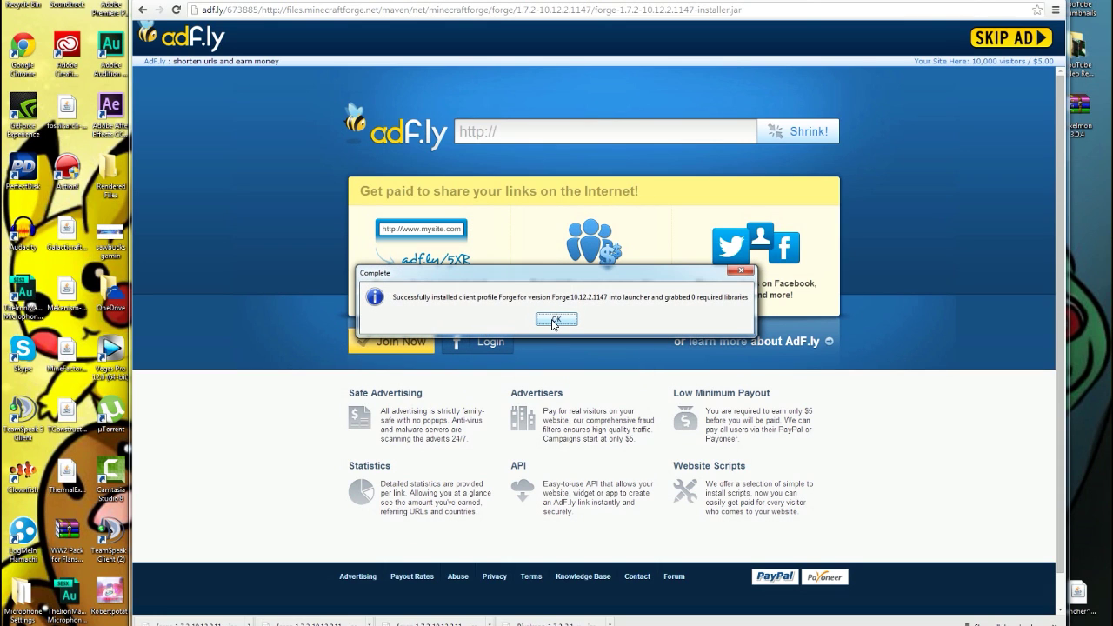
{"action": "left_click", "coordinate": [552, 322]}
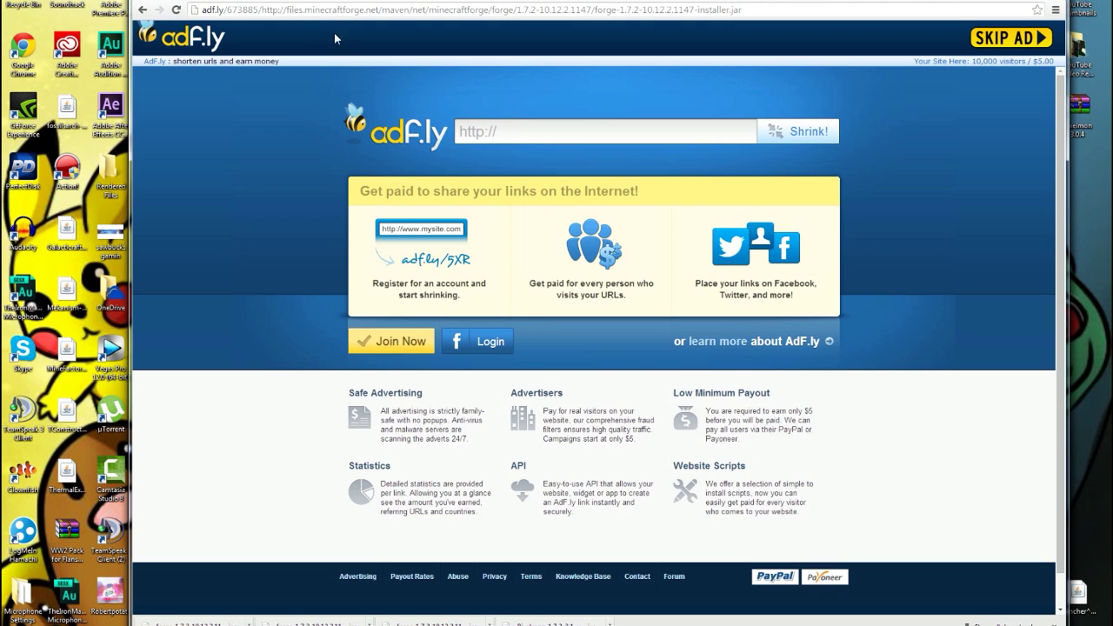
Download the Pixelmon 3.1 mod file through the download link on the Pixelmon downloads page.
{"action": "key", "text": "alt+Left"}
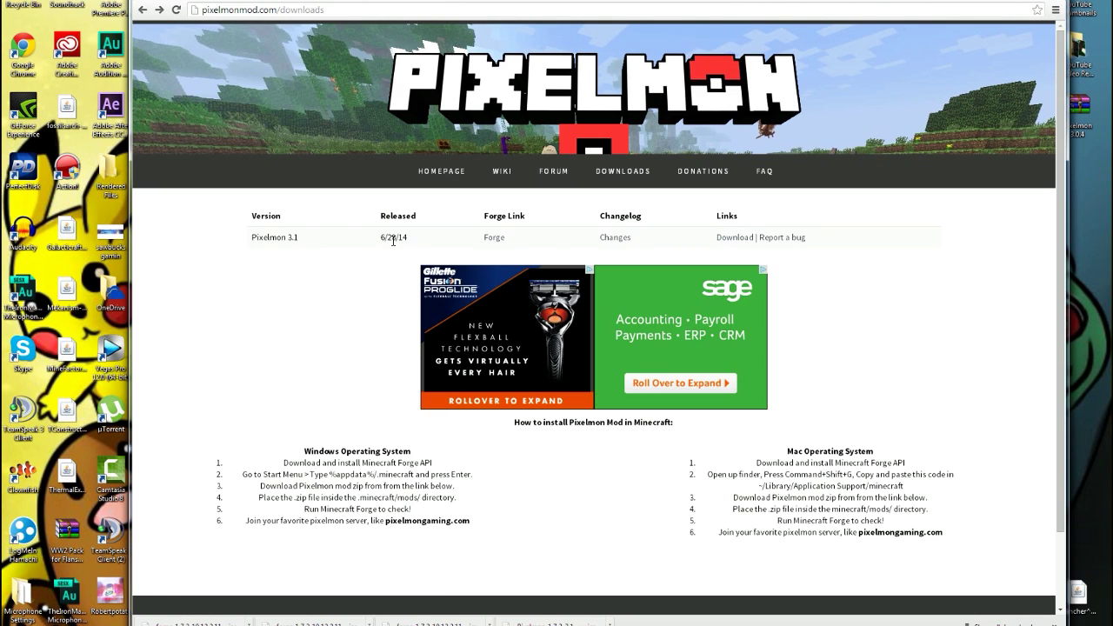
{"action": "left_click", "coordinate": [731, 240]}
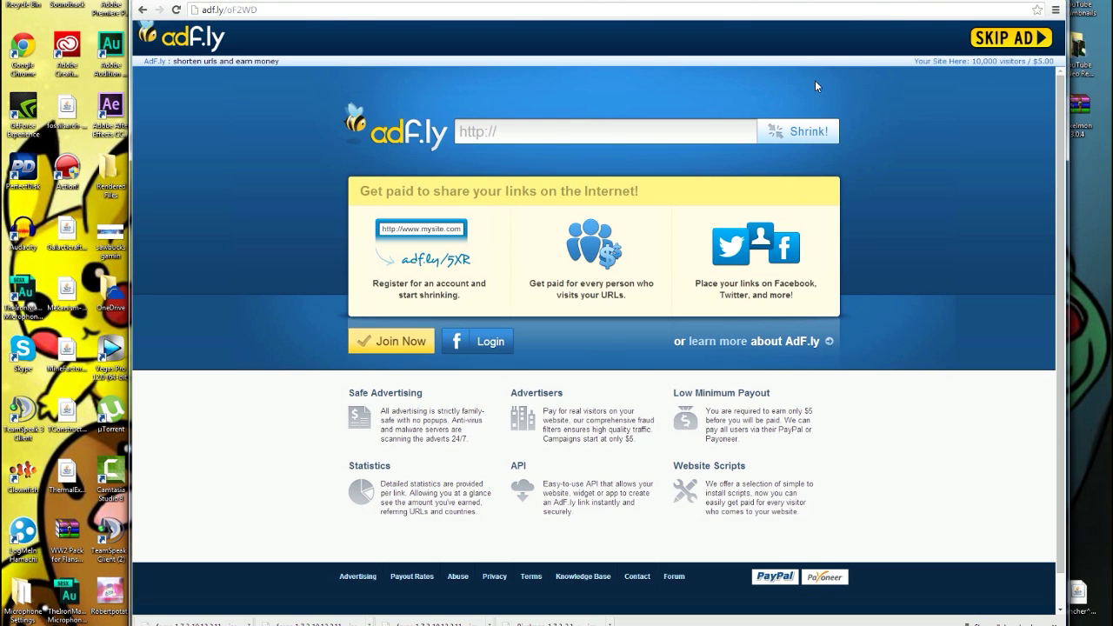
{"action": "left_click", "coordinate": [1004, 40]}
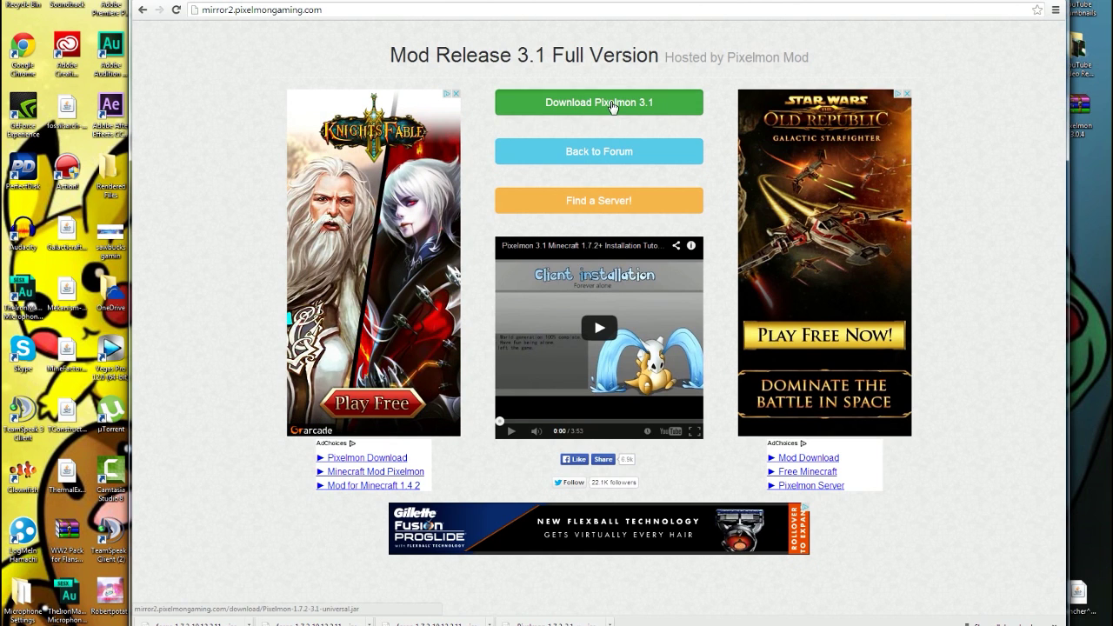
{"action": "left_click", "coordinate": [612, 107]}
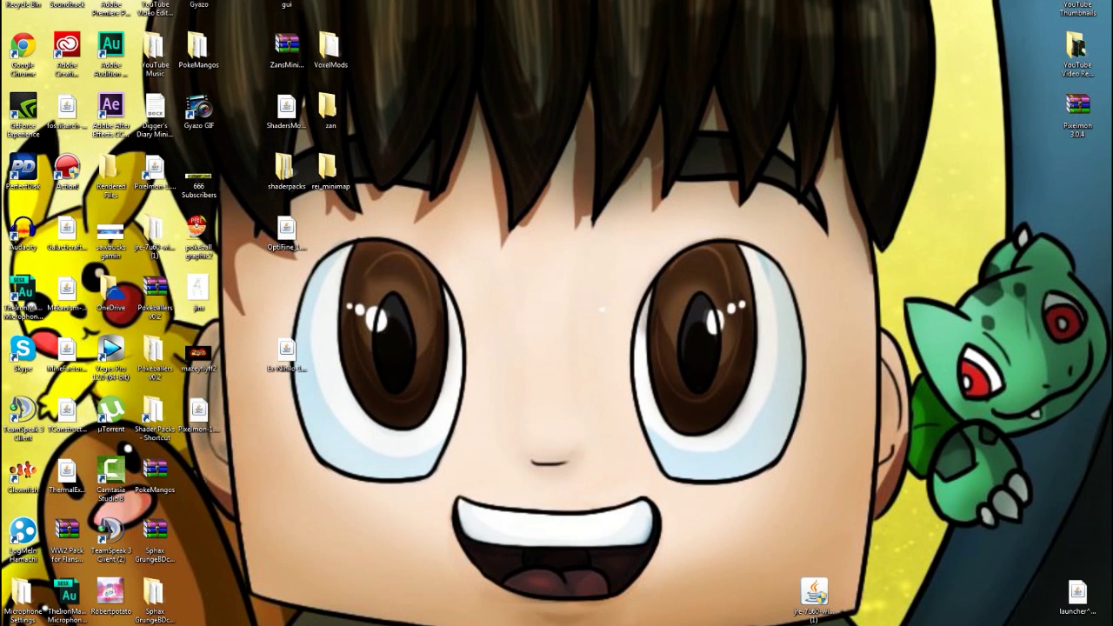
Find the Roaming folder with %appdata% and open its .minecraft folder.
{"action": "key", "text": "super"}
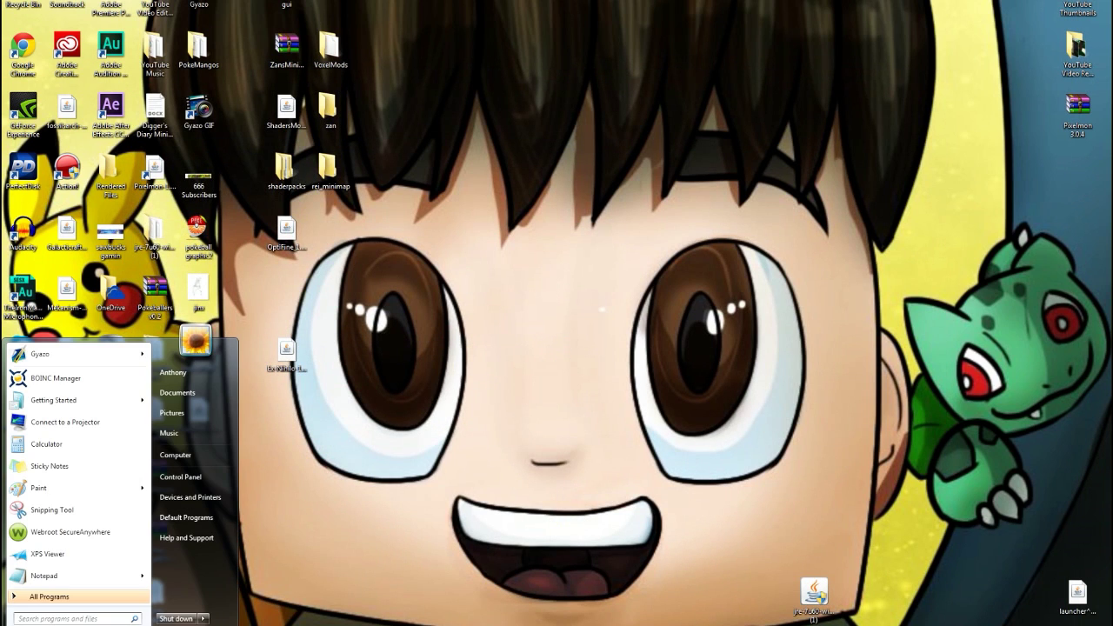
{"action": "type", "text": "%a"}
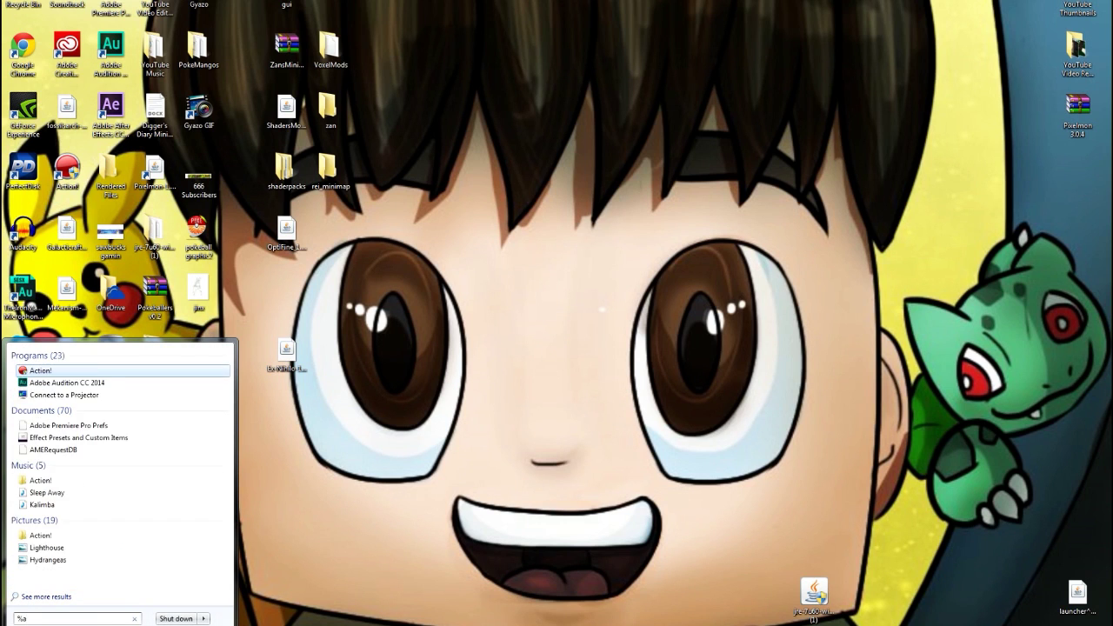
{"action": "type", "text": "ppdata"}
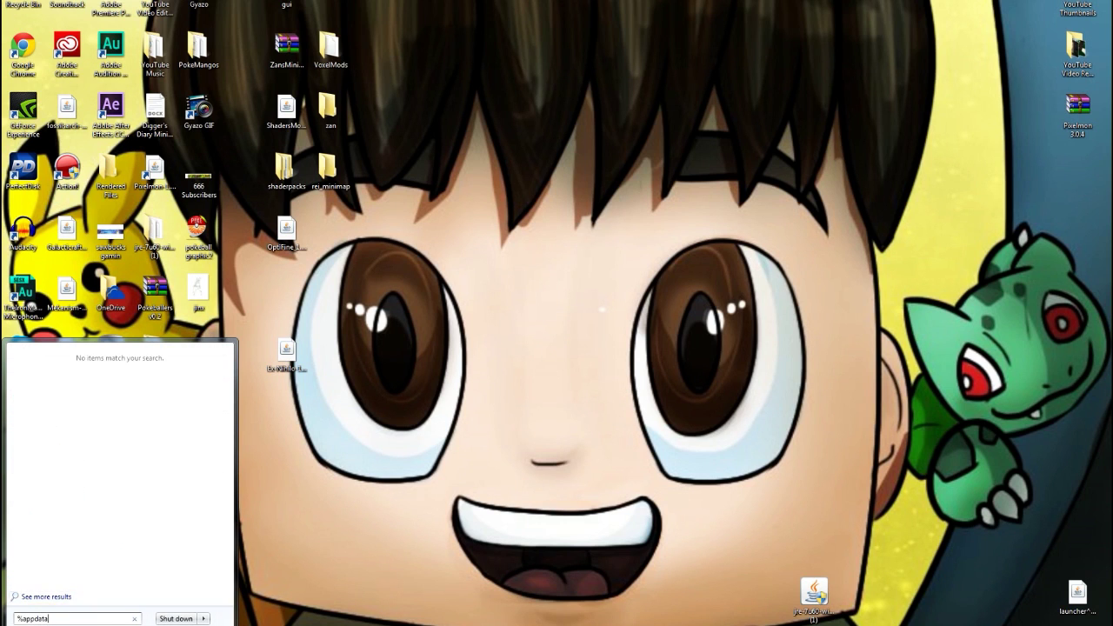
{"action": "type", "text": "%"}
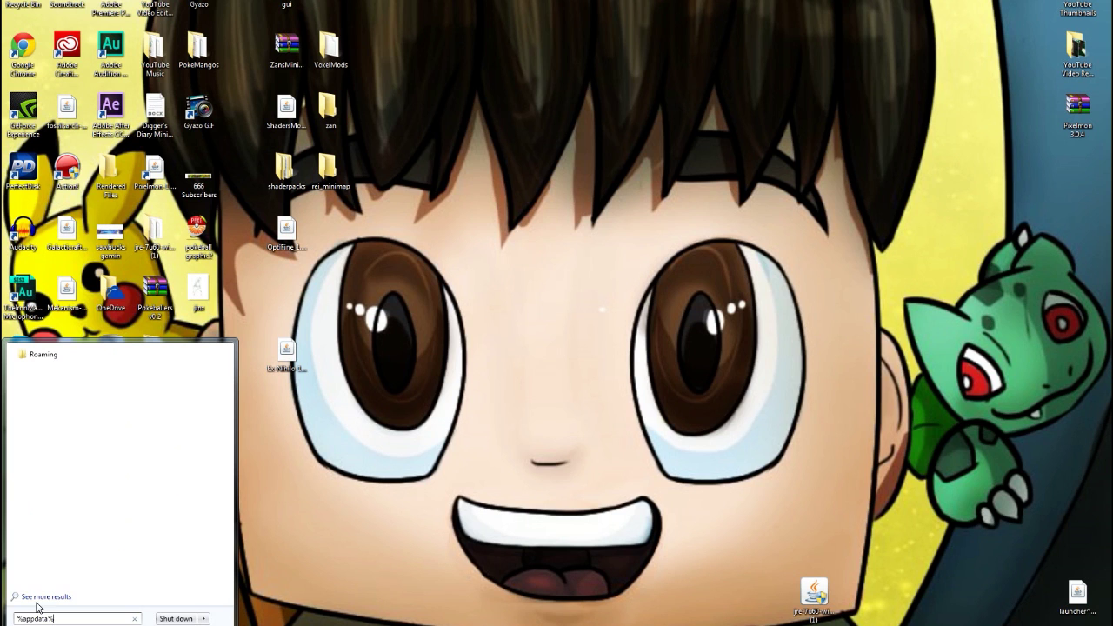
{"action": "left_click", "coordinate": [77, 360]}
{"action": "double_click", "coordinate": [557, 120]}
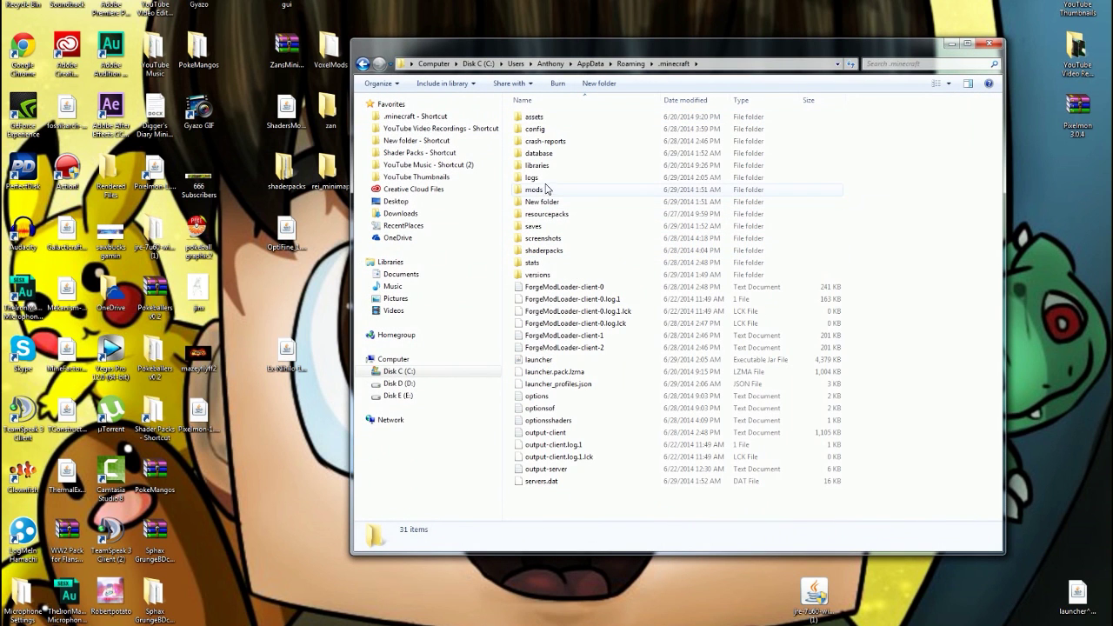
Open the mods folder inside .minecraft.
{"action": "left_click", "coordinate": [540, 205]}
{"action": "right_click", "coordinate": [542, 206]}
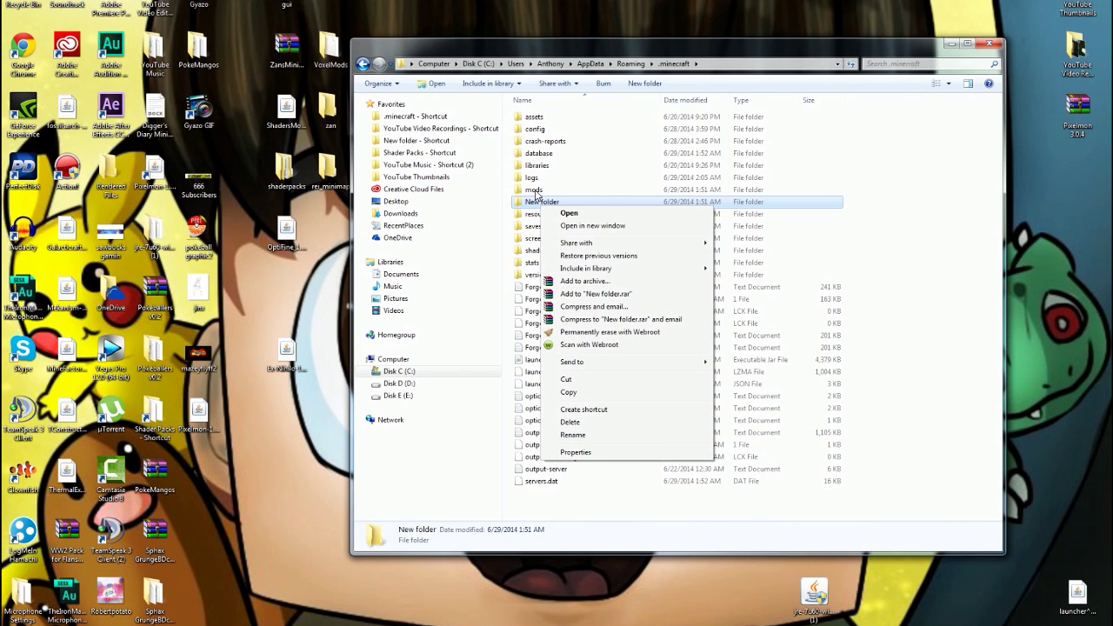
{"action": "left_click", "coordinate": [534, 191]}
{"action": "double_click", "coordinate": [534, 191]}
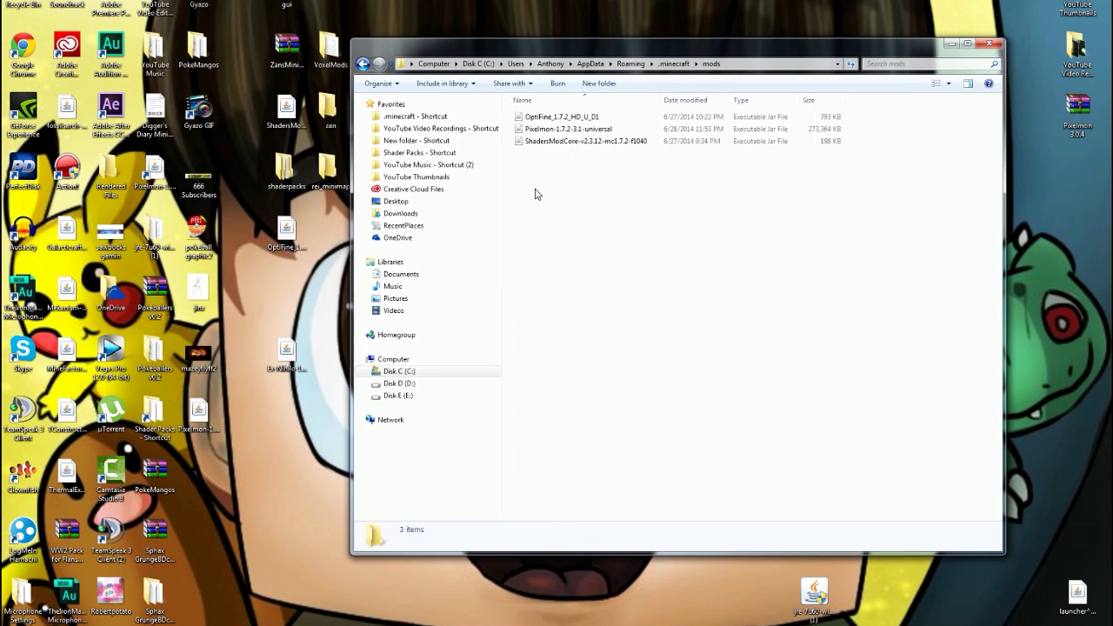
Replace the Pixelmon-1.7.2-3.1-universal file in the mods folder with the copy on the desktop, deleting the existing one first.
{"action": "right_click", "coordinate": [551, 130]}
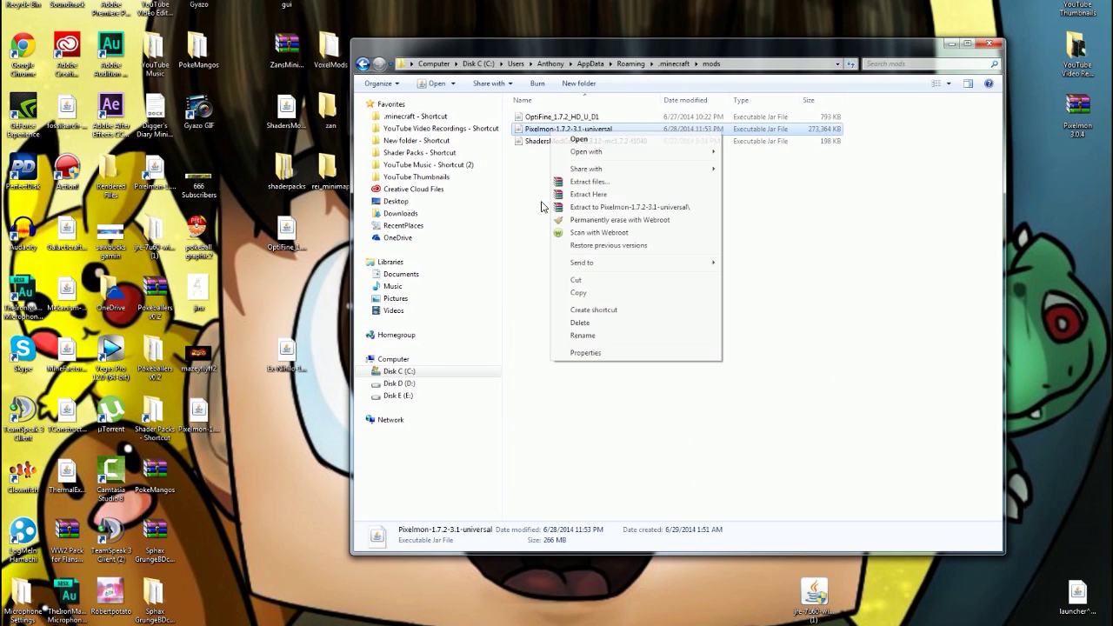
{"action": "left_click", "coordinate": [601, 323]}
{"action": "left_click", "coordinate": [604, 353]}
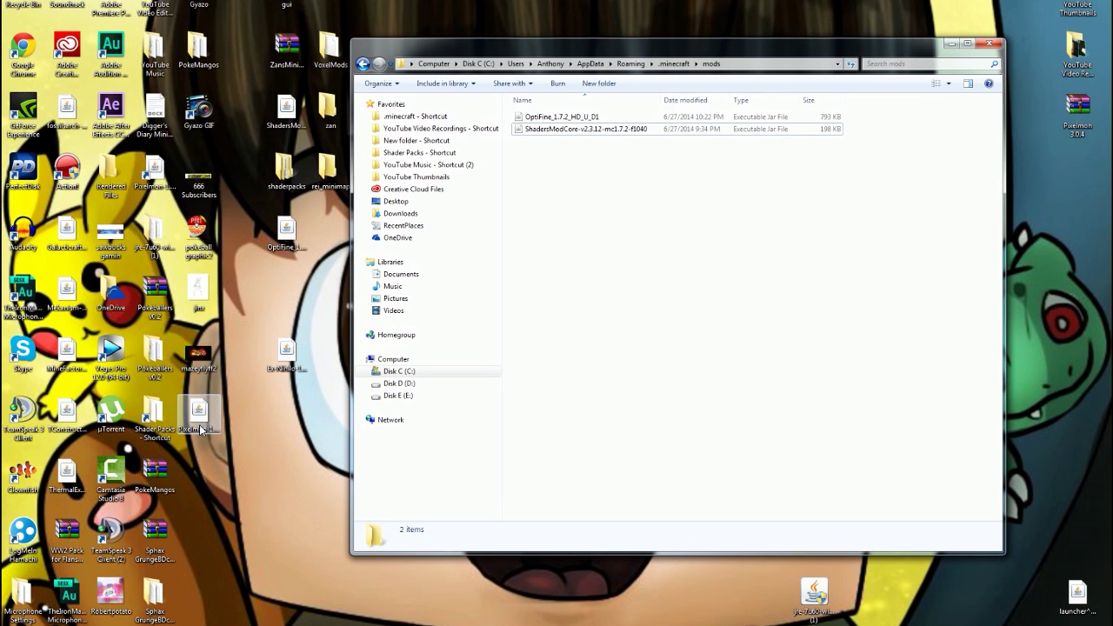
{"action": "mouse_move", "coordinate": [198, 418]}
{"action": "left_mouse_down"}
{"action": "mouse_move", "coordinate": [208, 414]}
{"action": "mouse_move", "coordinate": [203, 424]}
{"action": "mouse_move", "coordinate": [200, 410]}
{"action": "left_mouse_up"}
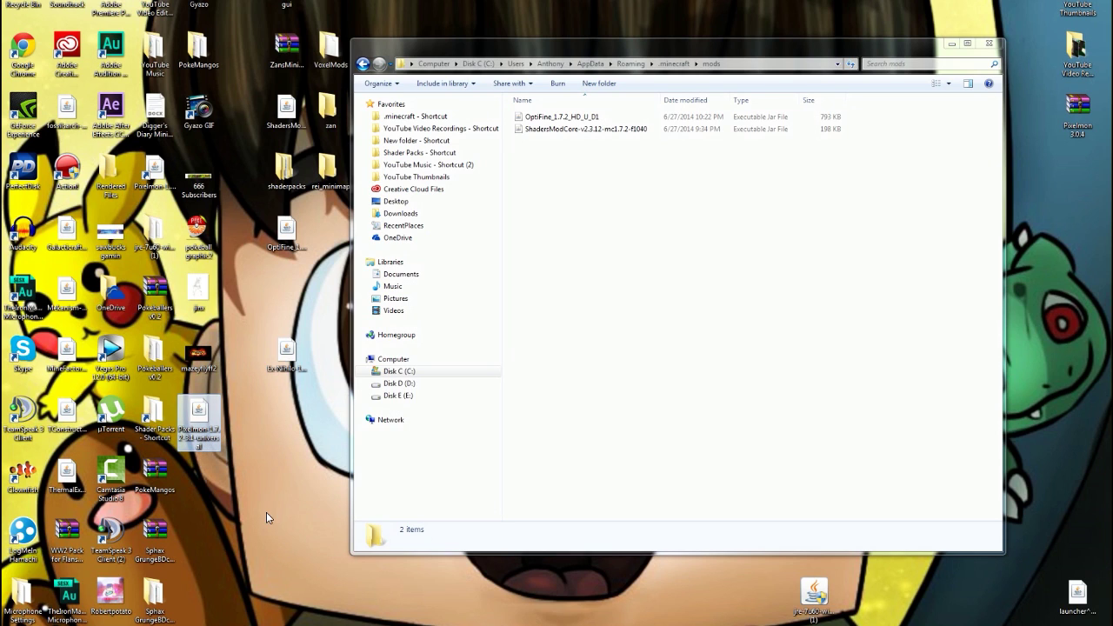
{"action": "left_click_drag", "start_coordinate": [202, 417], "coordinate": [554, 255]}
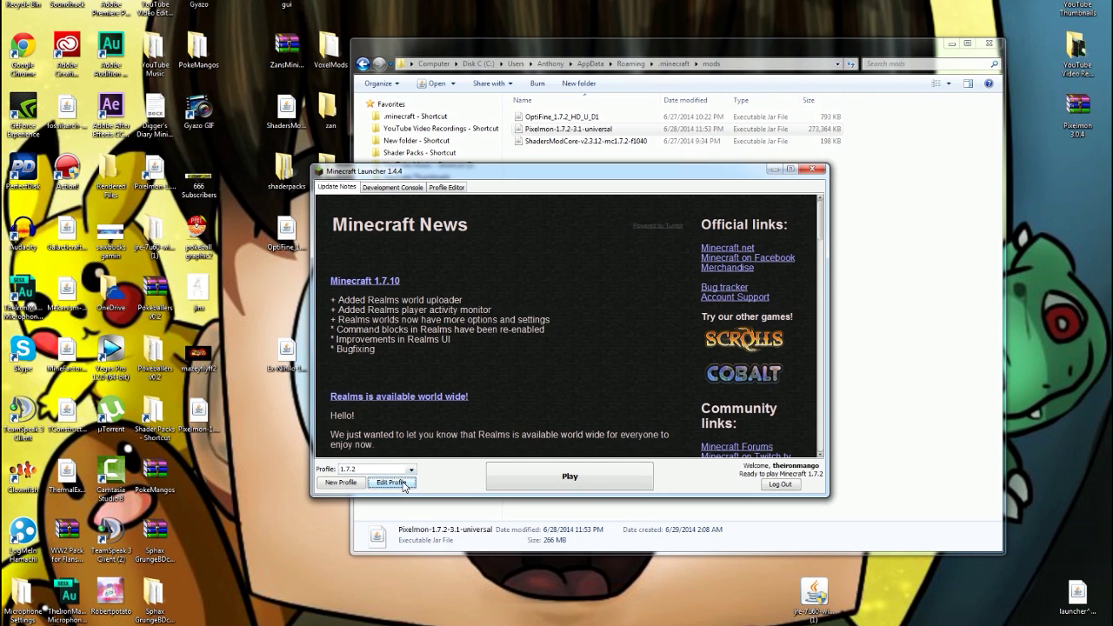
Set the 1.7.2 launcher profile to use release 1.7.2-Forge10.12.2.1147, save it and start the game.
{"action": "left_click", "coordinate": [392, 482]}
{"action": "left_click", "coordinate": [547, 377]}
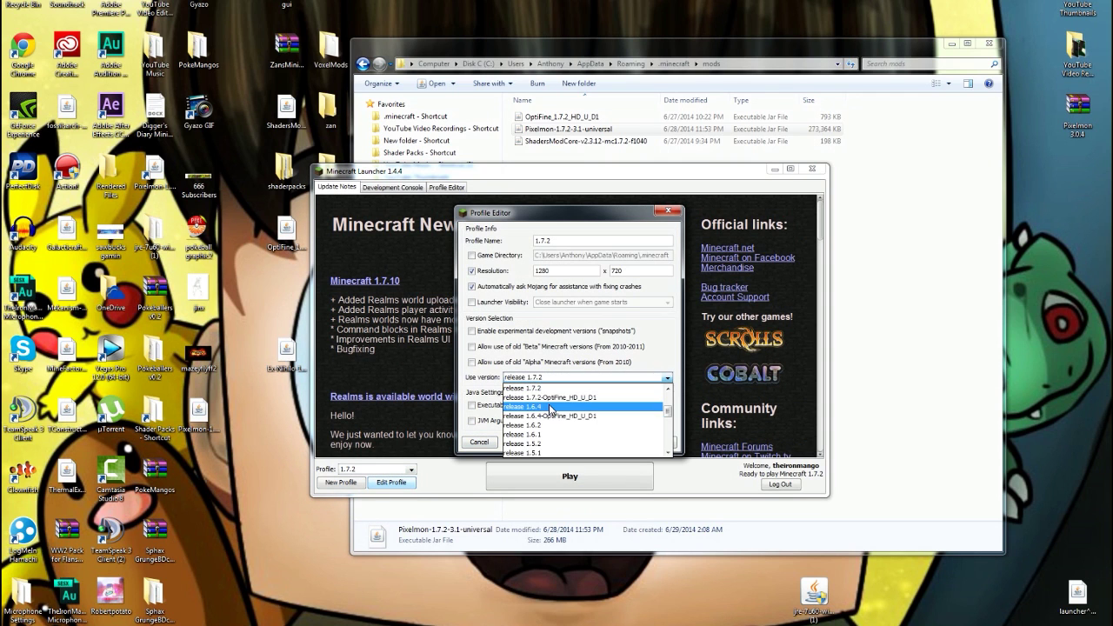
{"action": "scroll", "coordinate": [556, 417], "scroll_direction": "down", "scroll_amount": 5}
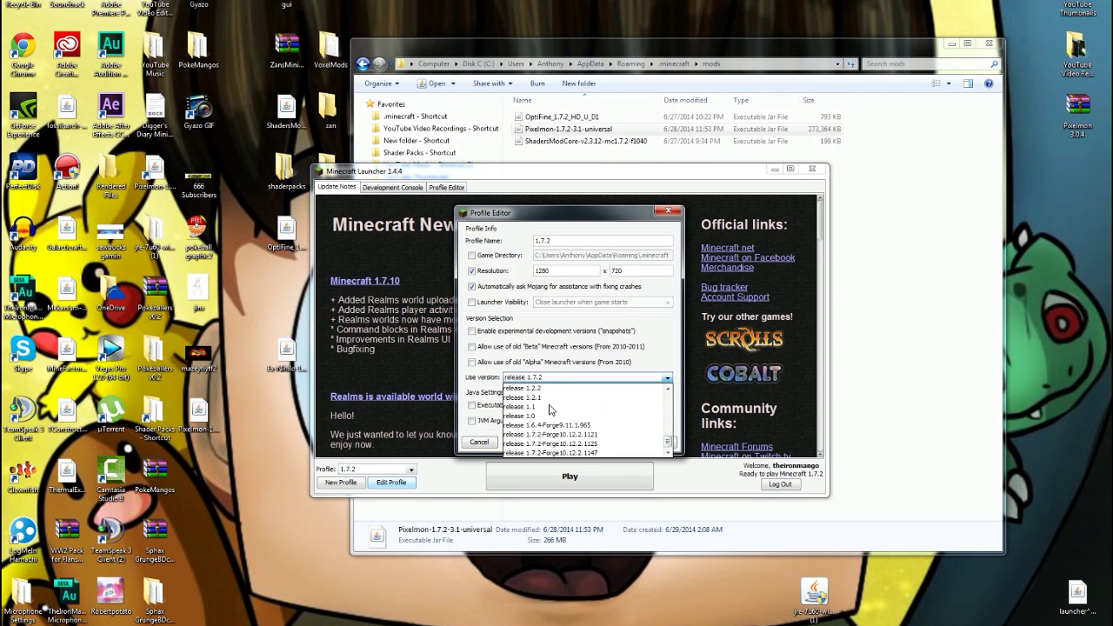
{"action": "left_click", "coordinate": [580, 453]}
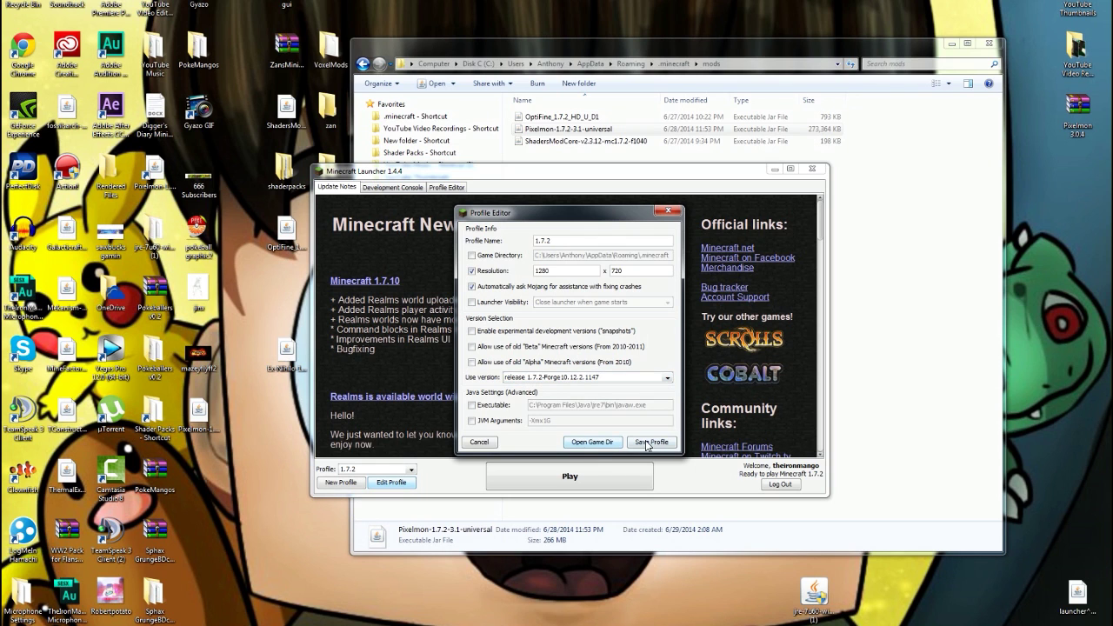
{"action": "left_click", "coordinate": [646, 443]}
{"action": "left_click", "coordinate": [571, 477]}
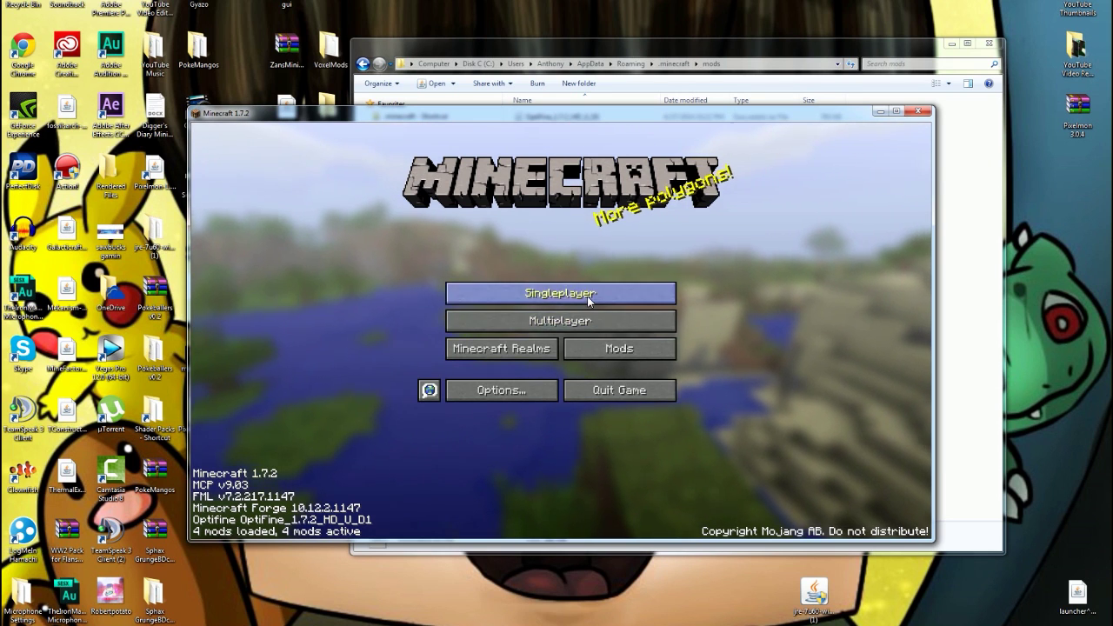
Create a singleplayer Survival world named New World and pick Bulbasaur as the starter Pokemon.
{"action": "left_click", "coordinate": [588, 298]}
{"action": "left_click", "coordinate": [618, 489]}
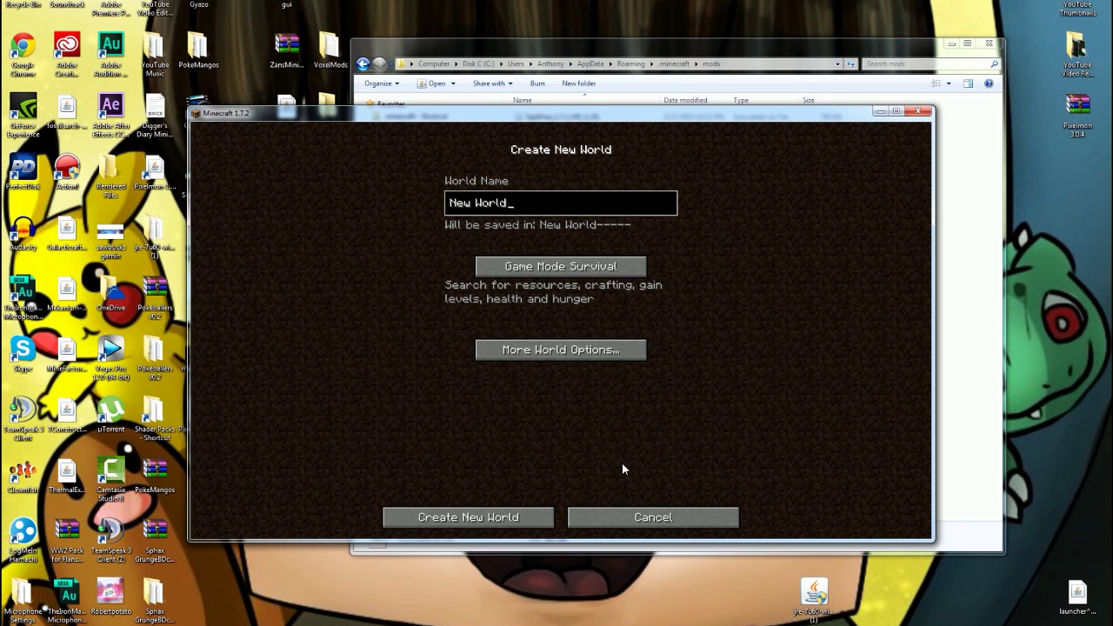
{"action": "left_click", "coordinate": [476, 517]}
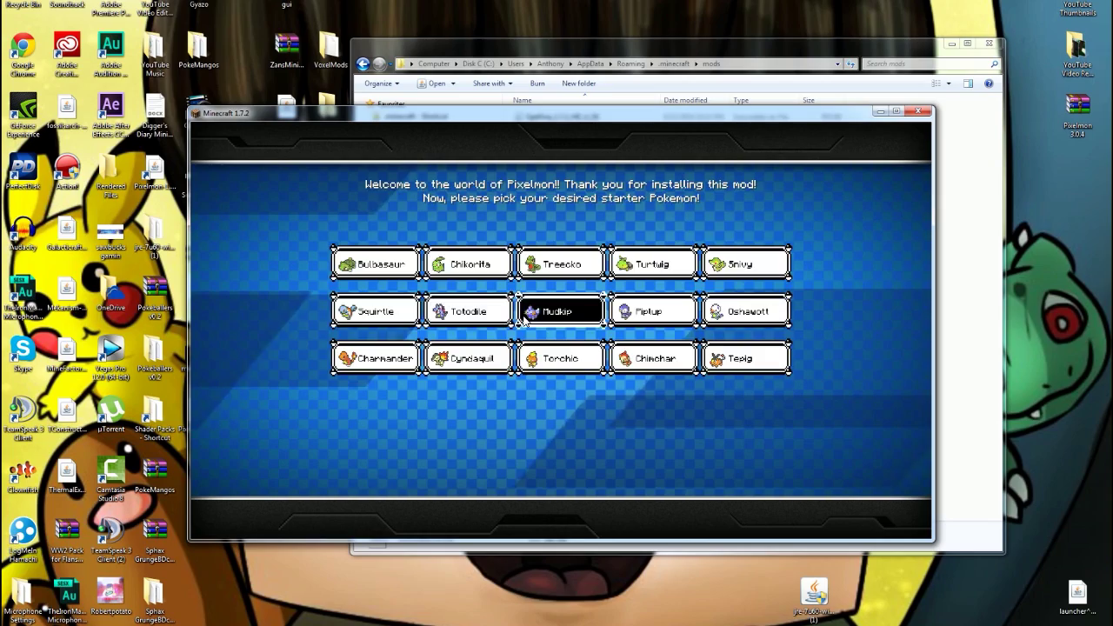
{"action": "left_click", "coordinate": [374, 264]}
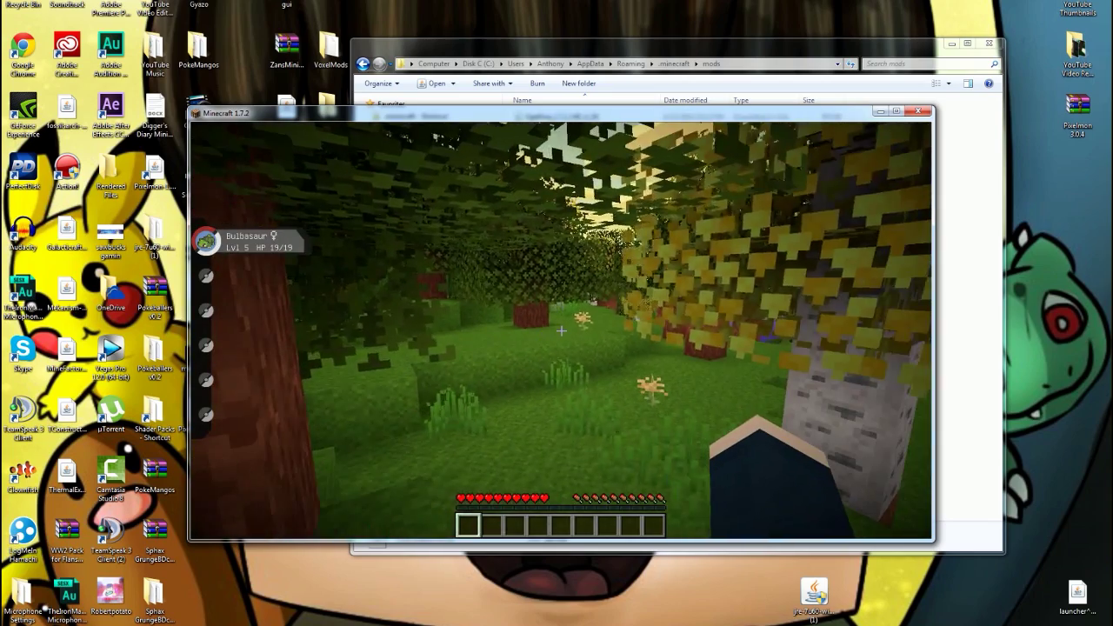
Walk through the forest, send out Bulbasaur and switch to the third-person view.
{"action": "key", "text": "w"}
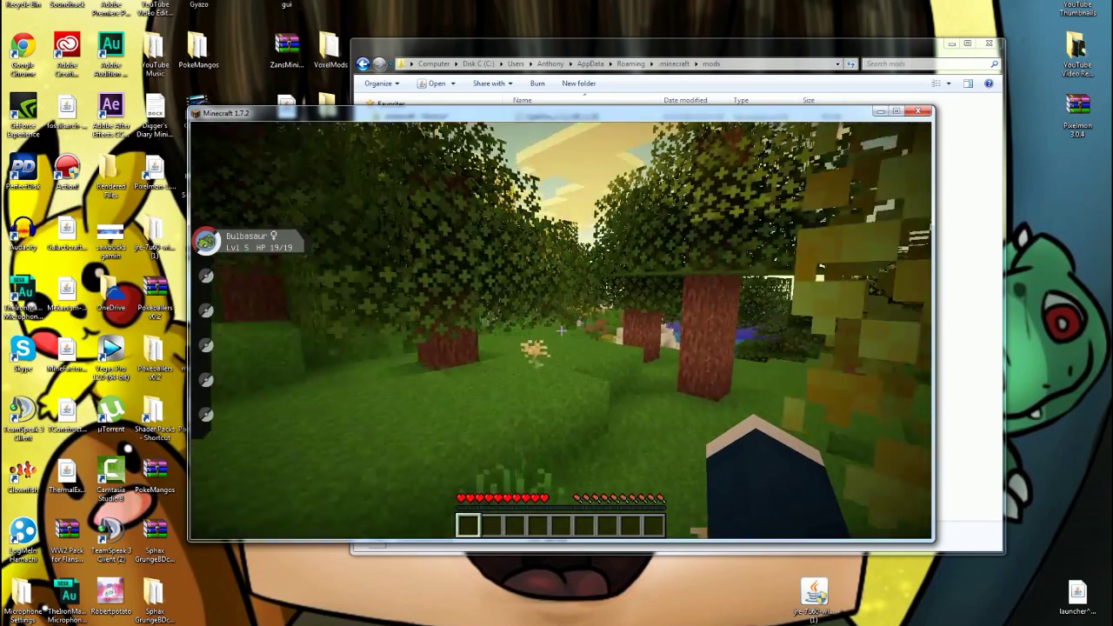
{"action": "key", "text": "w"}
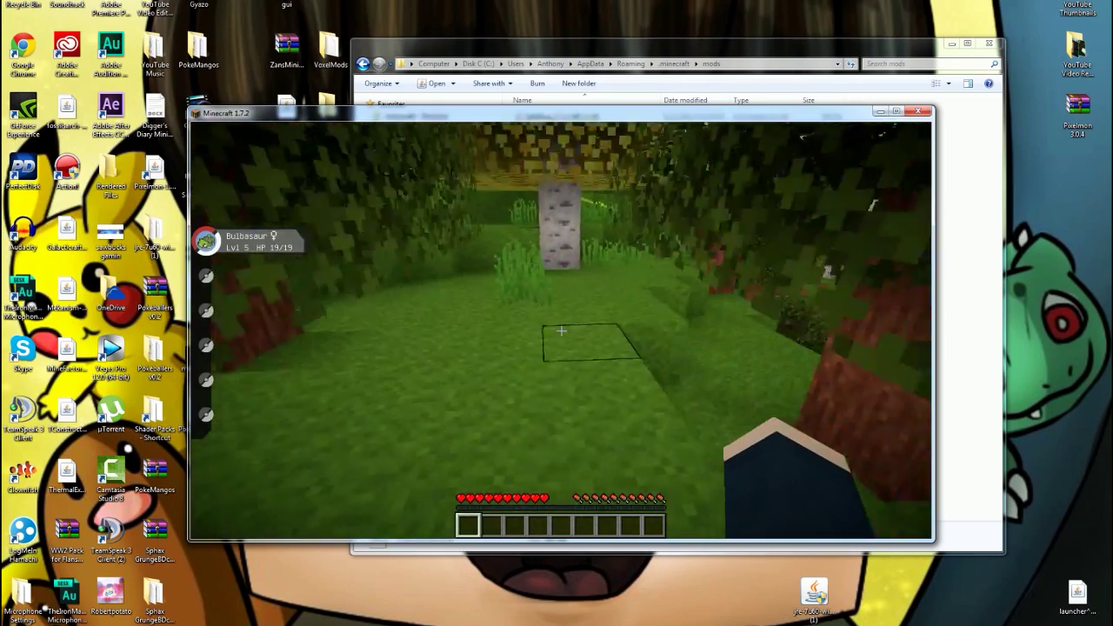
{"action": "key", "text": "w"}
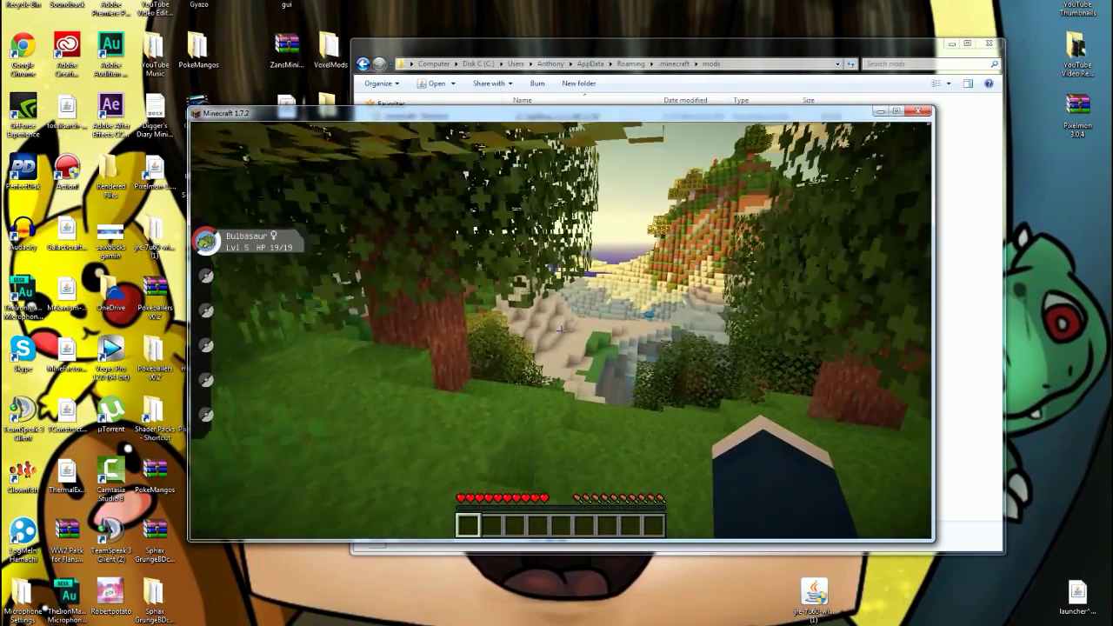
{"action": "key", "text": "w"}
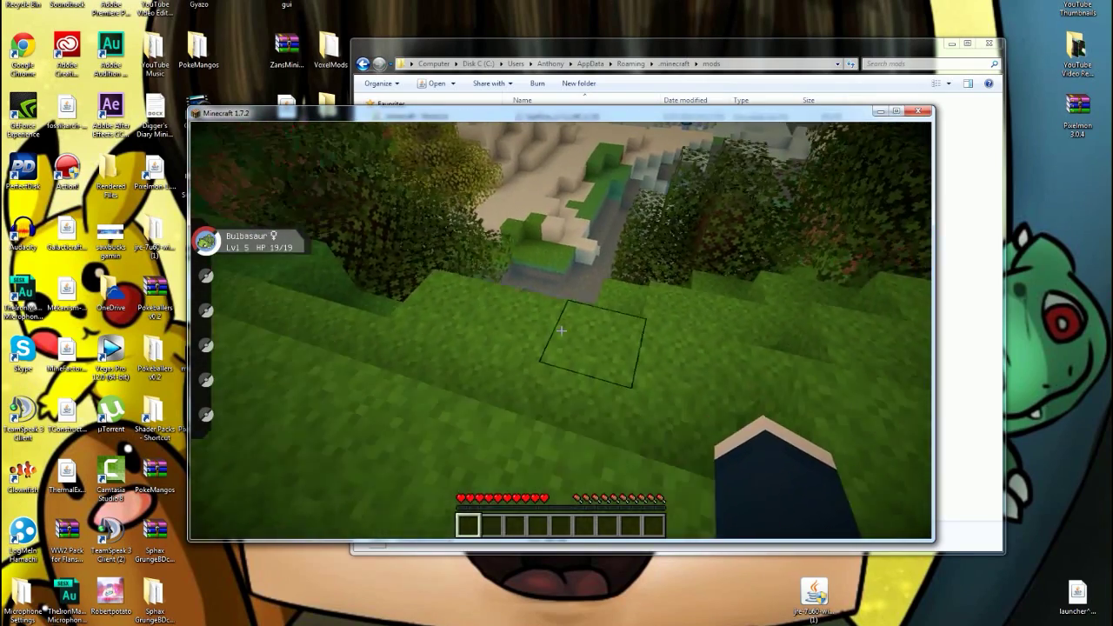
{"action": "key", "text": "r"}
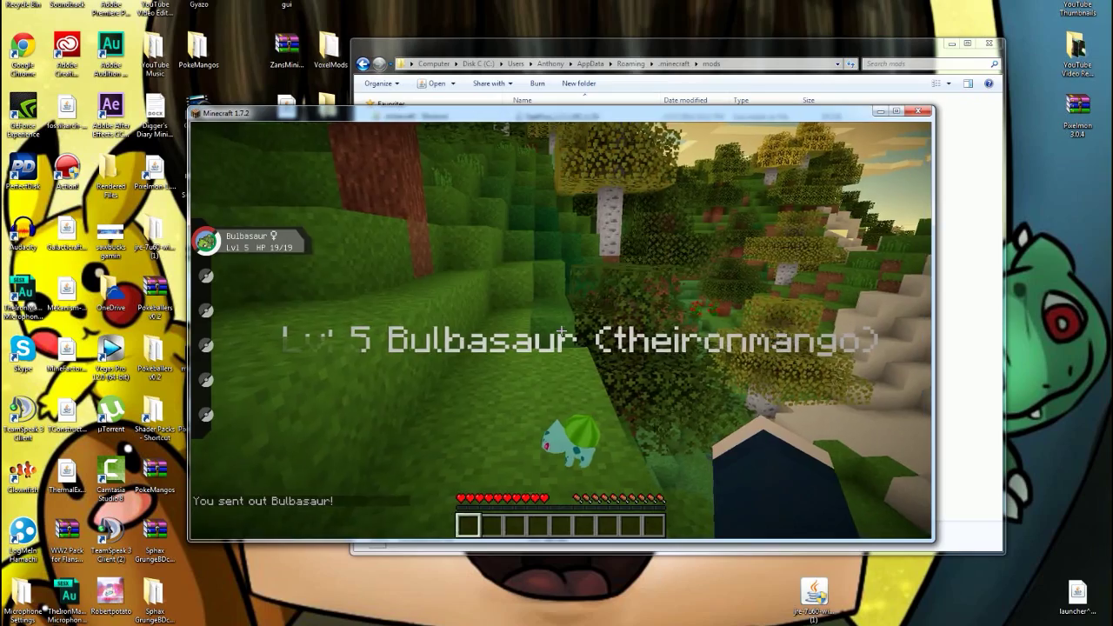
{"action": "key", "text": "F5"}
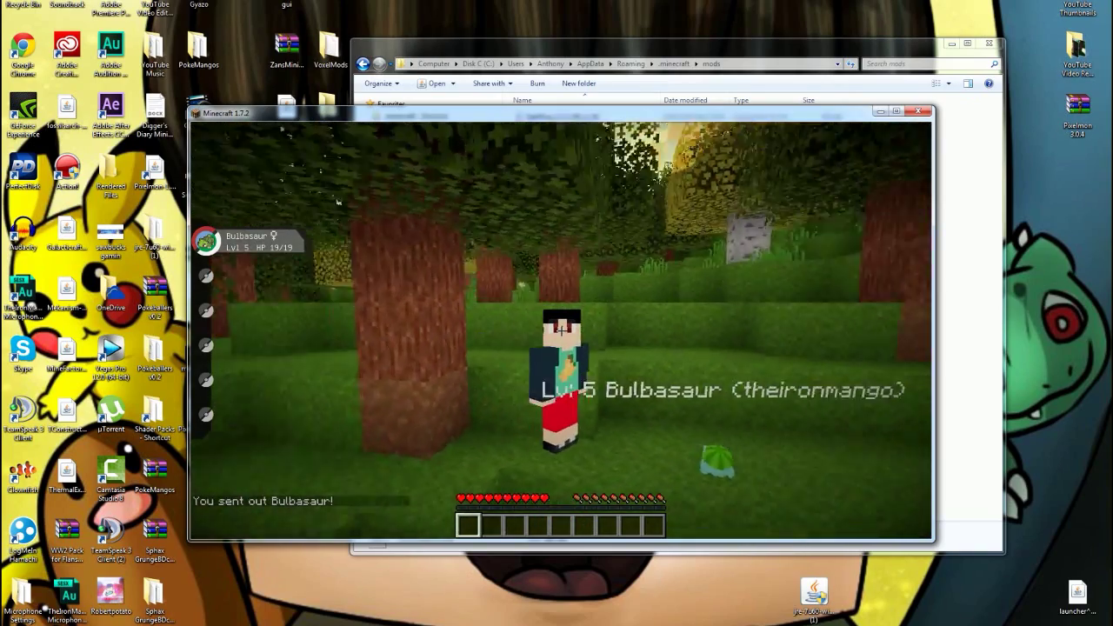